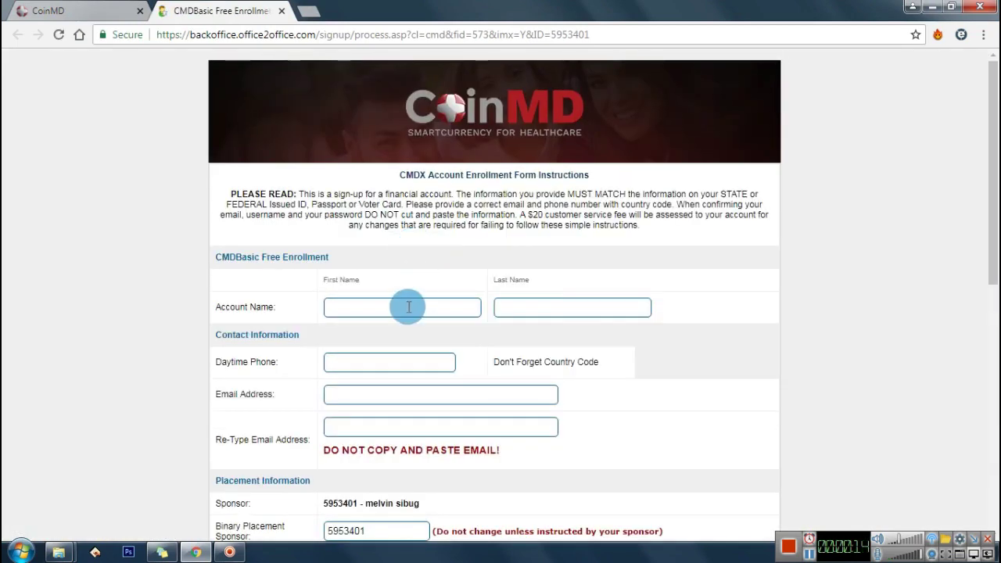
- Enter the member's first name, last name and daytime phone number with country code
click(362, 306)
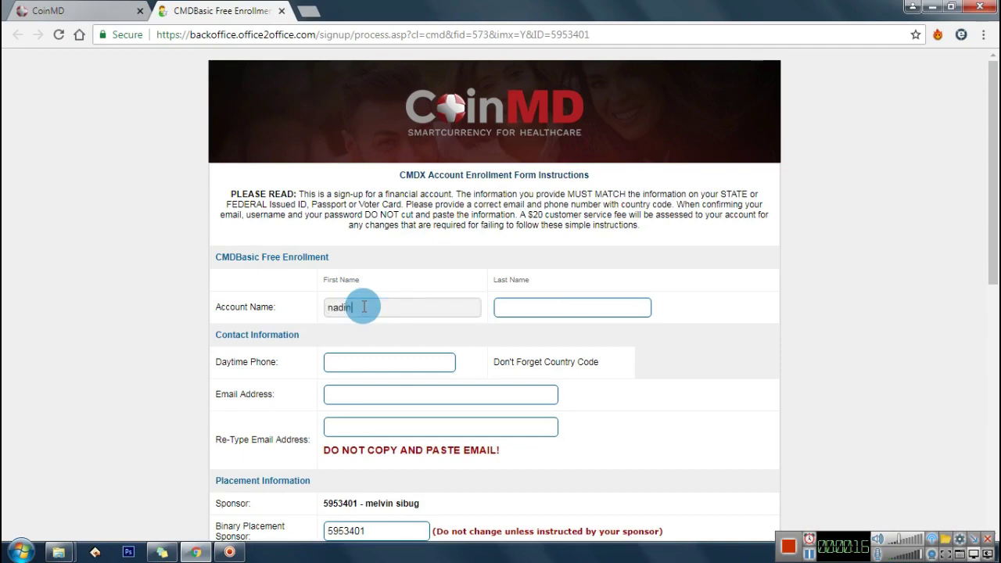
key(Tab)
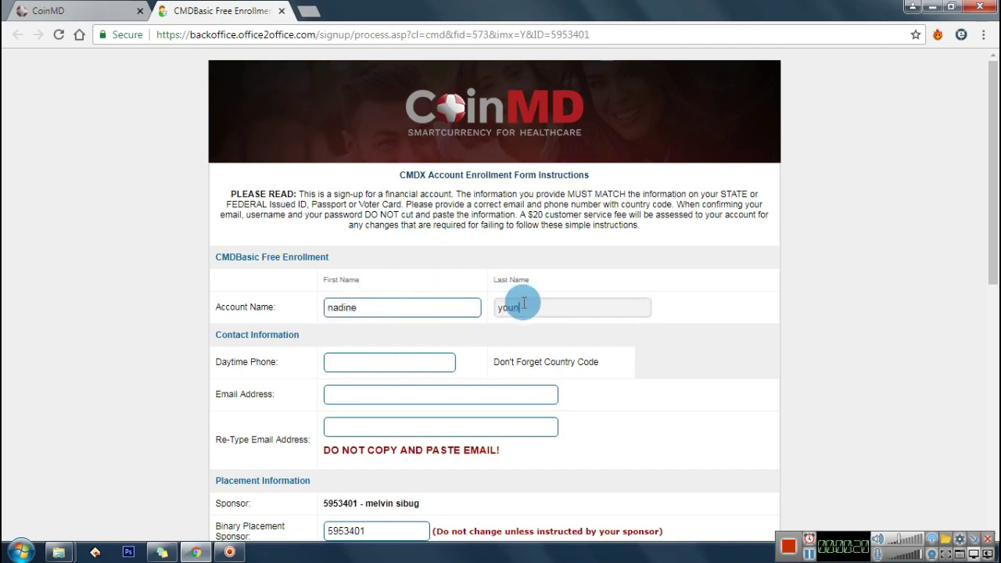
key(Tab)
scroll(424, 336, down, 1)
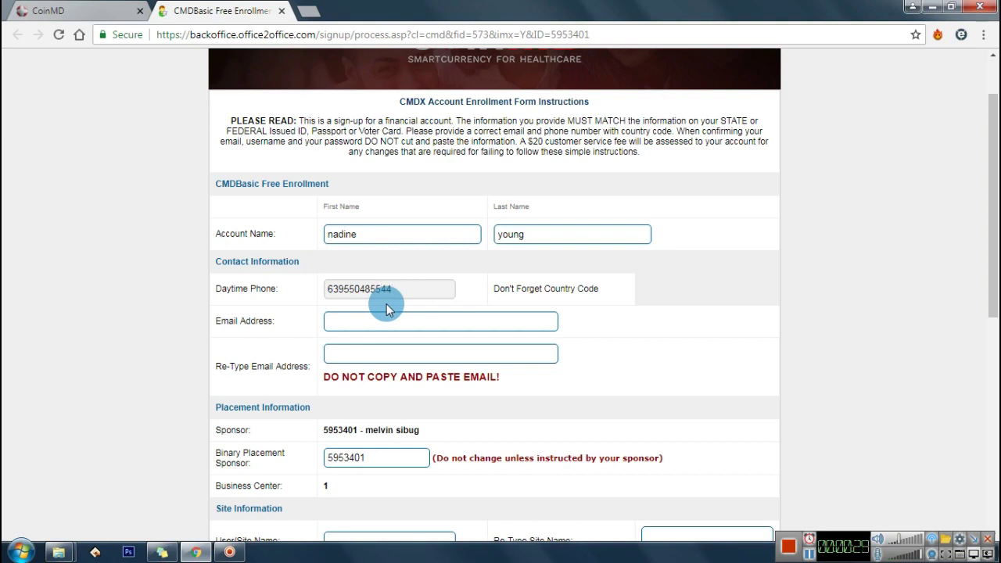
scroll(469, 281, down, 1)
click(519, 217)
scroll(504, 235, down, 1)
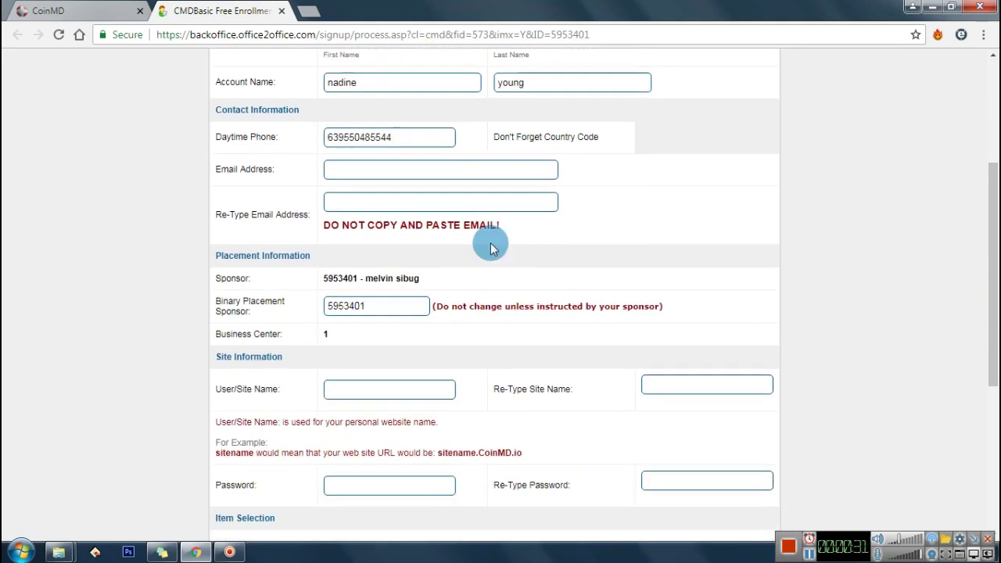
scroll(490, 248, down, 1)
- Fill in the member's e-mail address from autofill and start re-typing it for confirmation
click(410, 103)
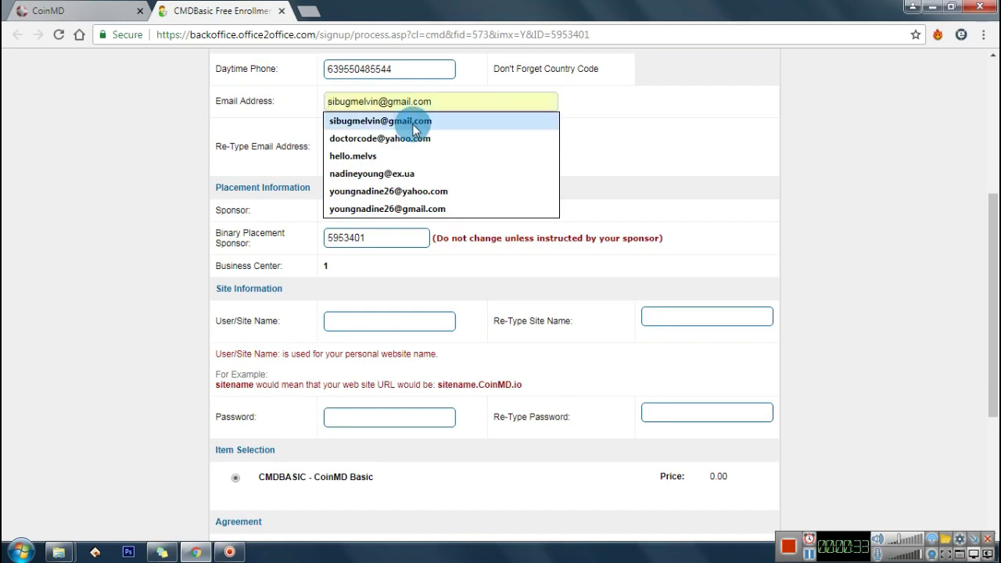
text(yo)
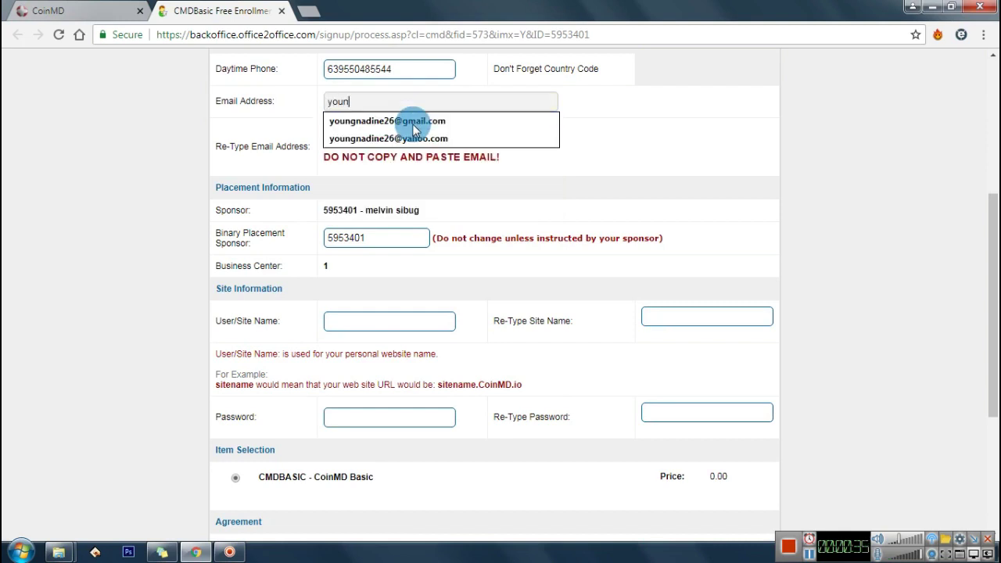
text(un)
click(414, 125)
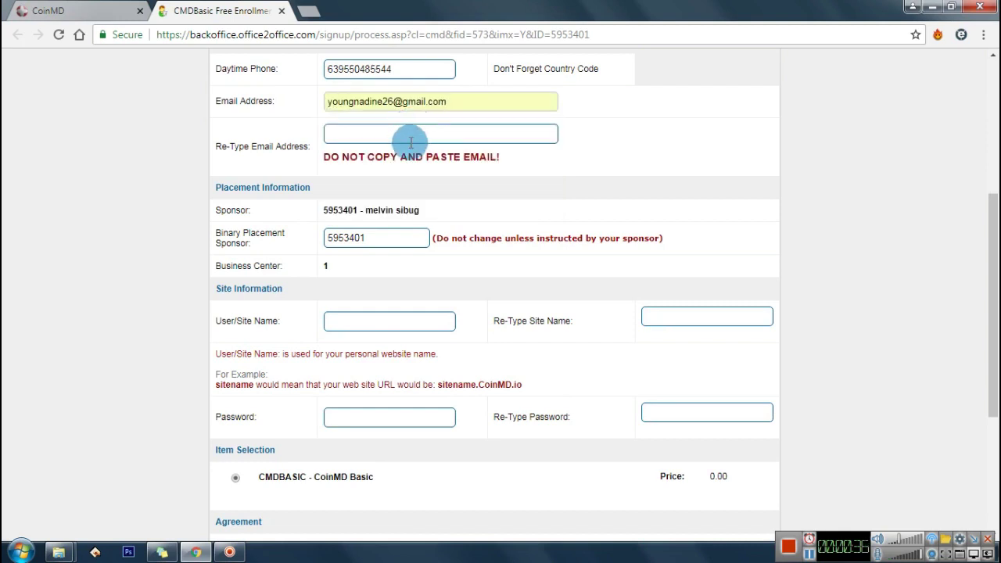
click(410, 137)
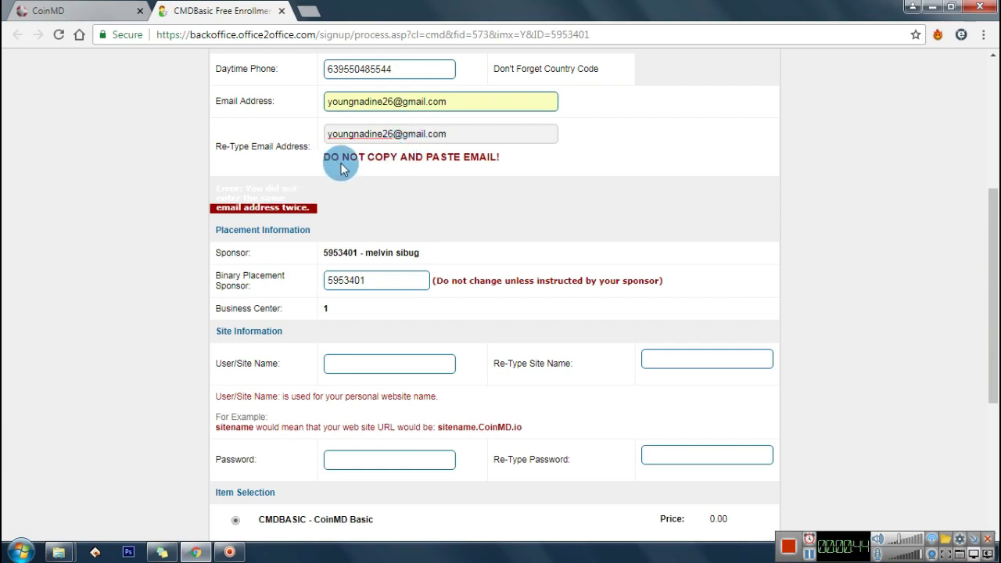
- Enter the personal User/Site Name and re-type it for confirmation
scroll(438, 192, down, 3)
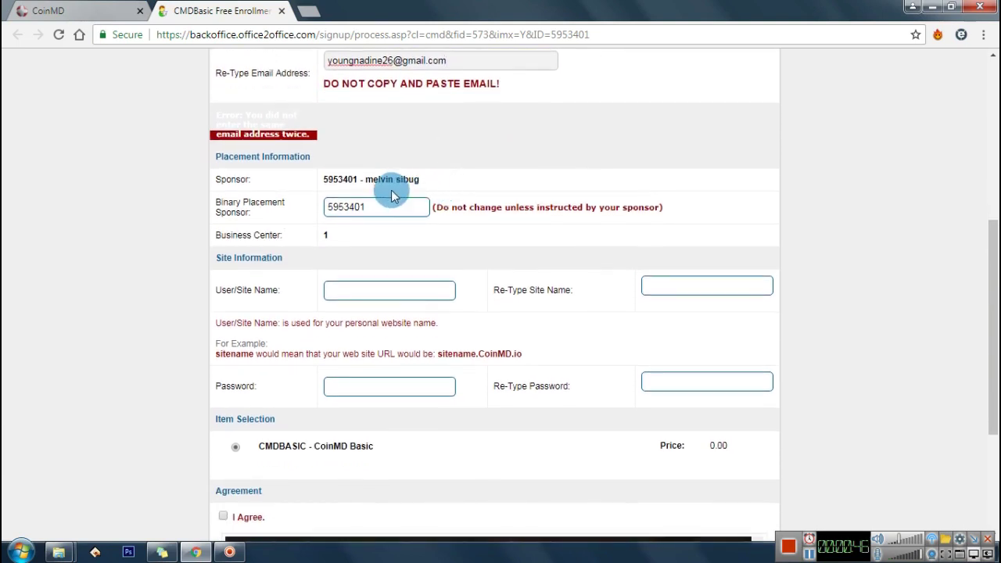
scroll(395, 133, down, 3)
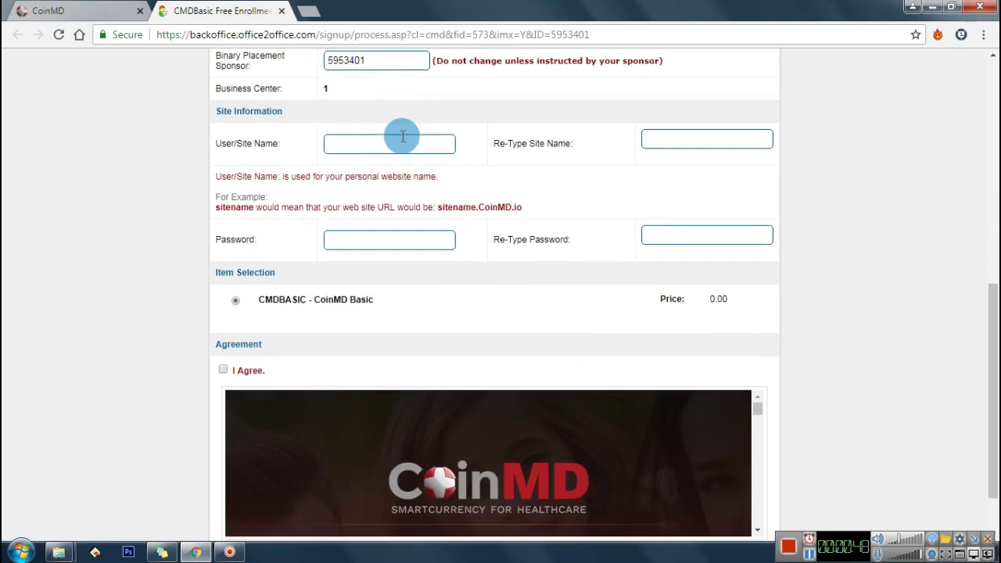
click(393, 76)
scroll(403, 98, up, 1)
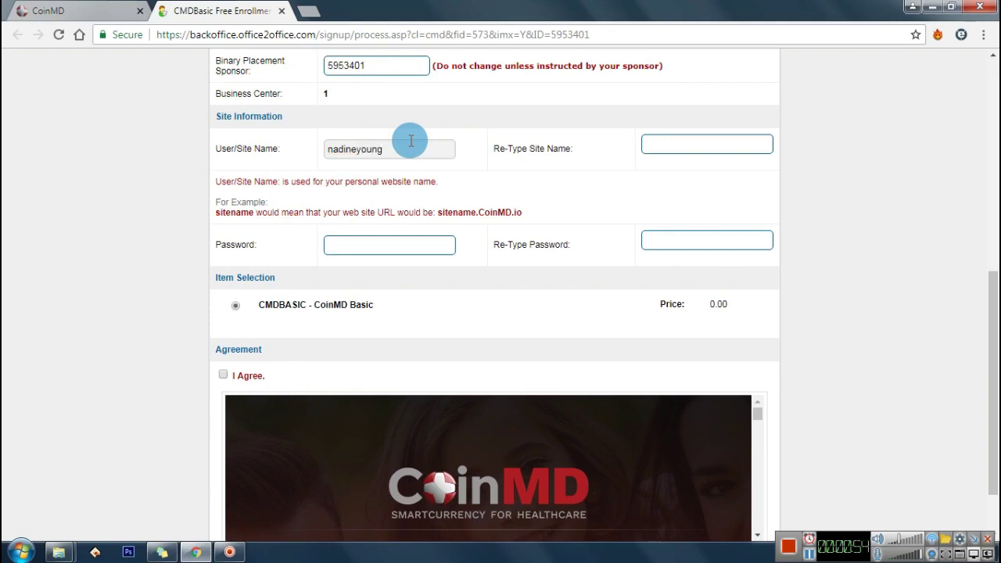
click(703, 140)
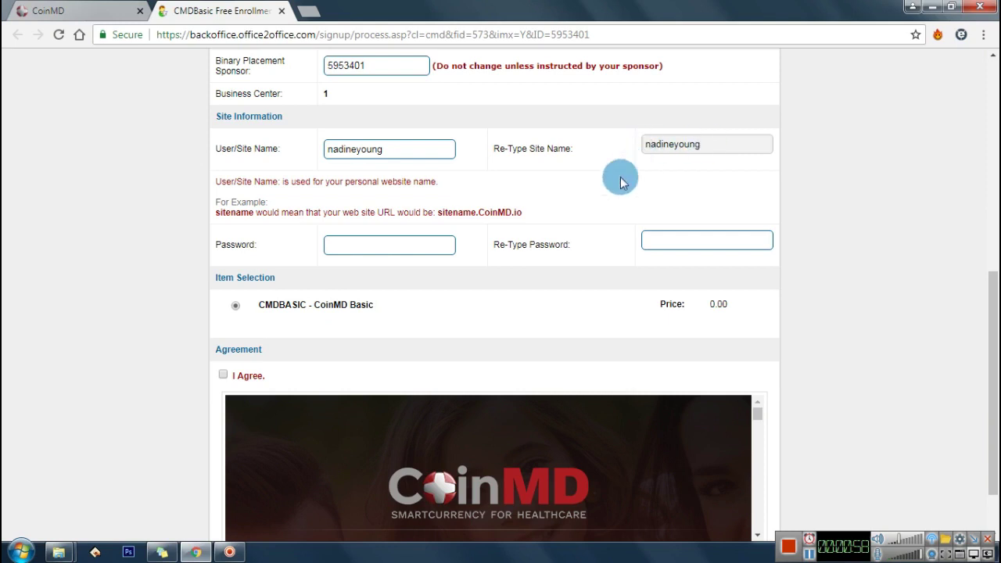
- Set the account password, confirm it, and tick I Agree to accept the agreement
click(420, 240)
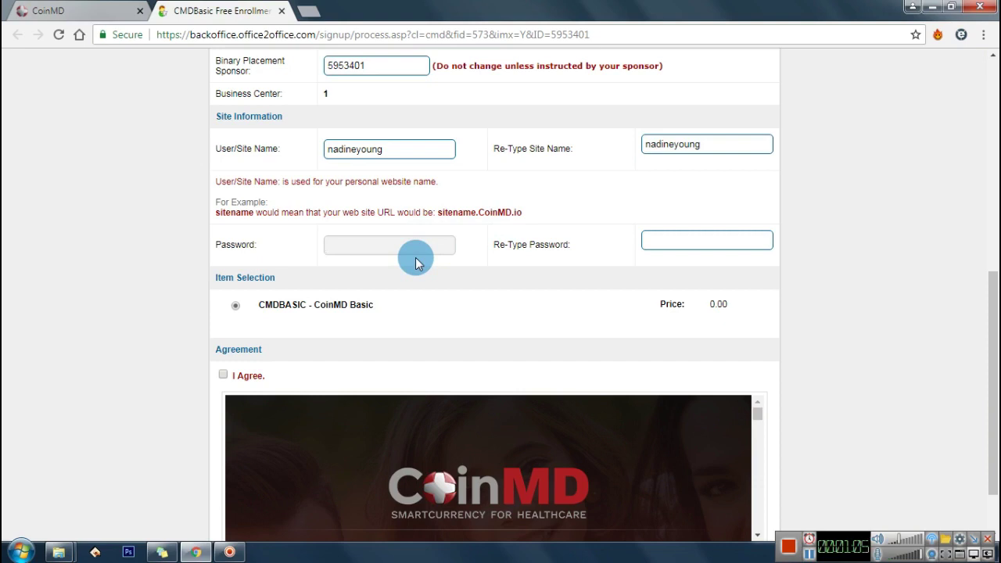
key(Tab)
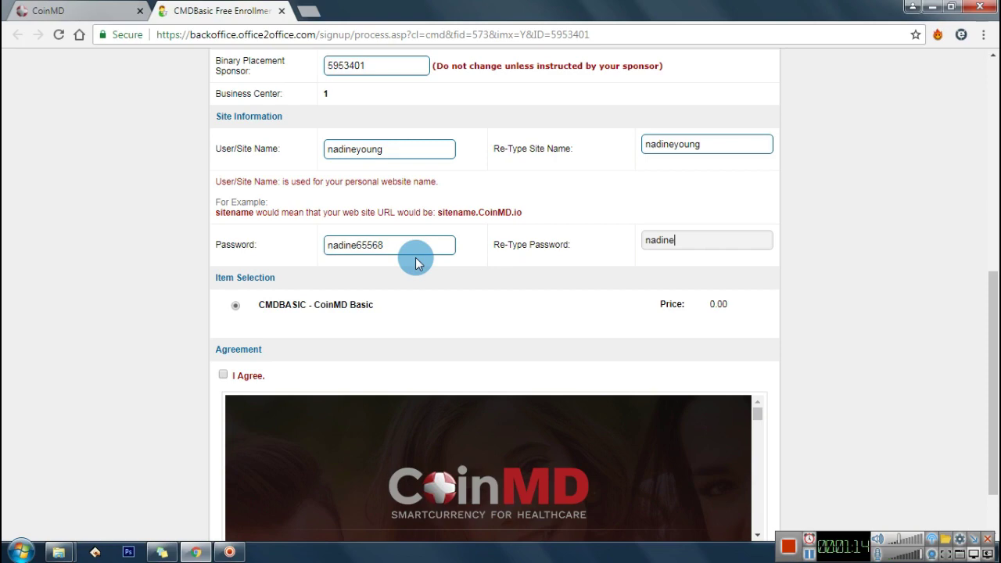
click(223, 375)
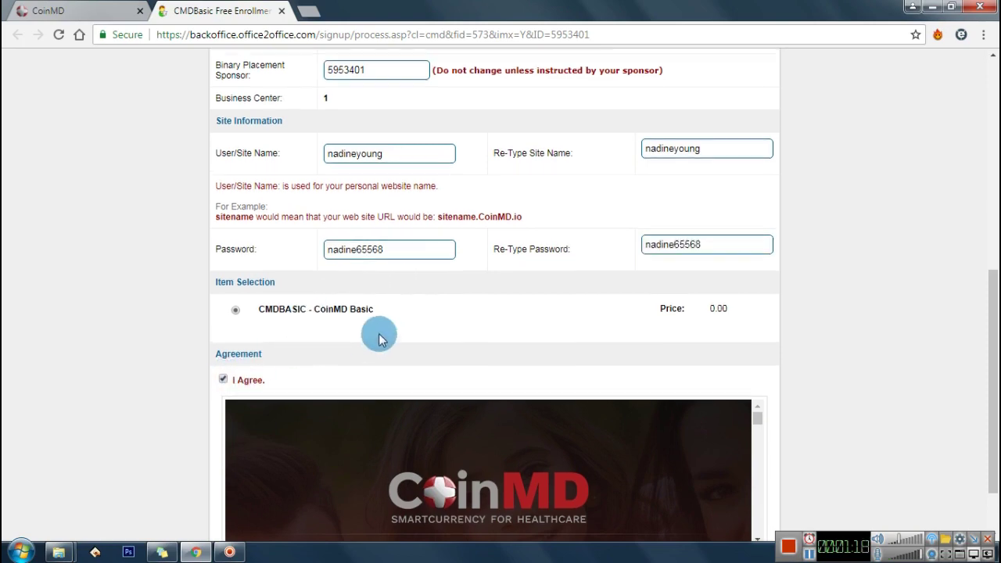
scroll(391, 336, up, 4)
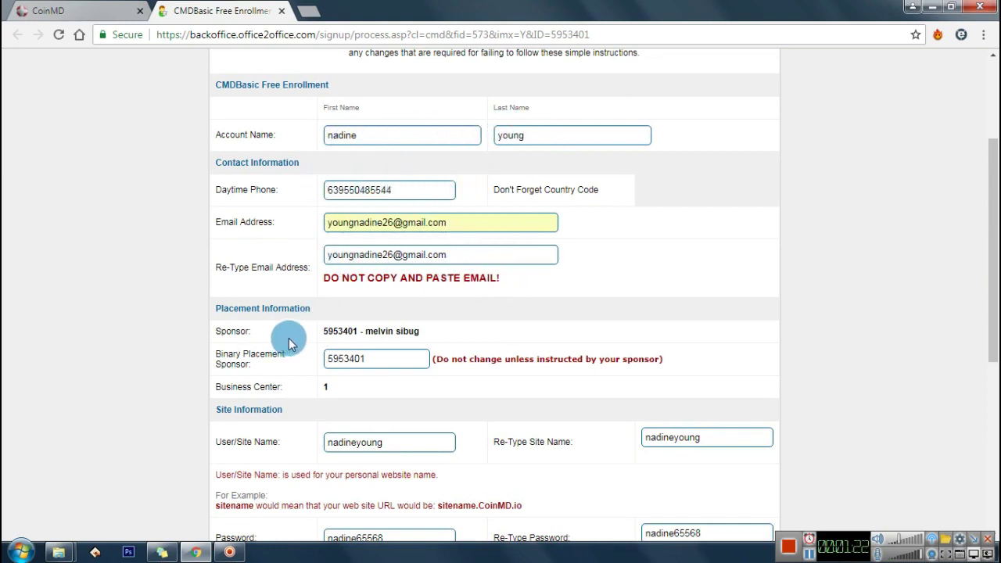
scroll(319, 285, down, 3)
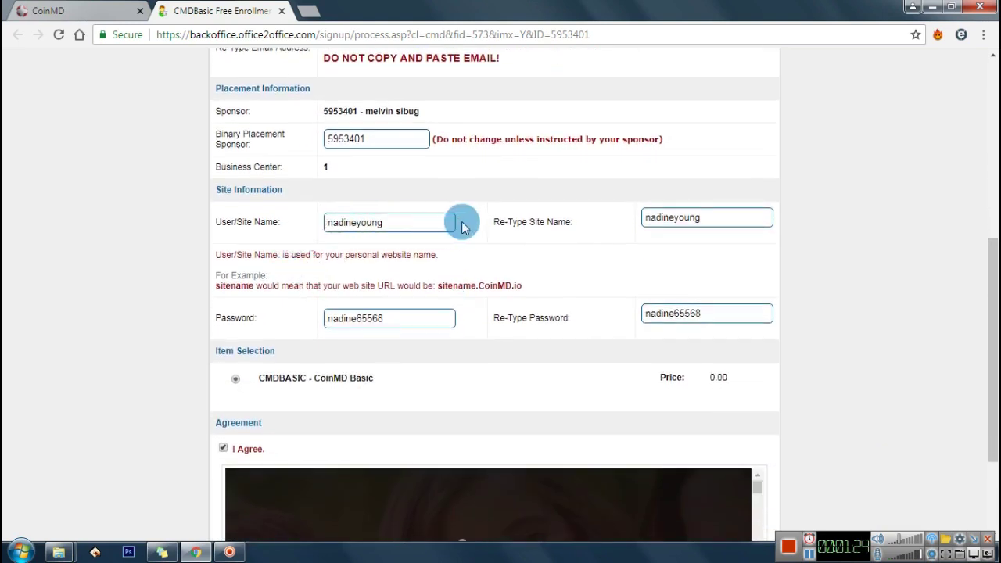
scroll(468, 324, down, 2)
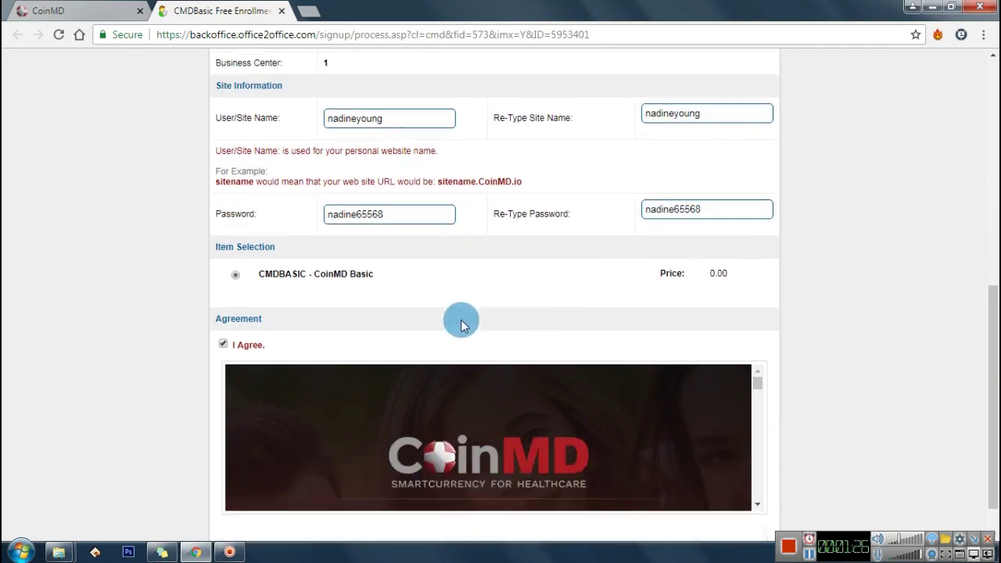
- Submit the form for review, confirm Sign Up, and continue to the CMDX login page
click(500, 519)
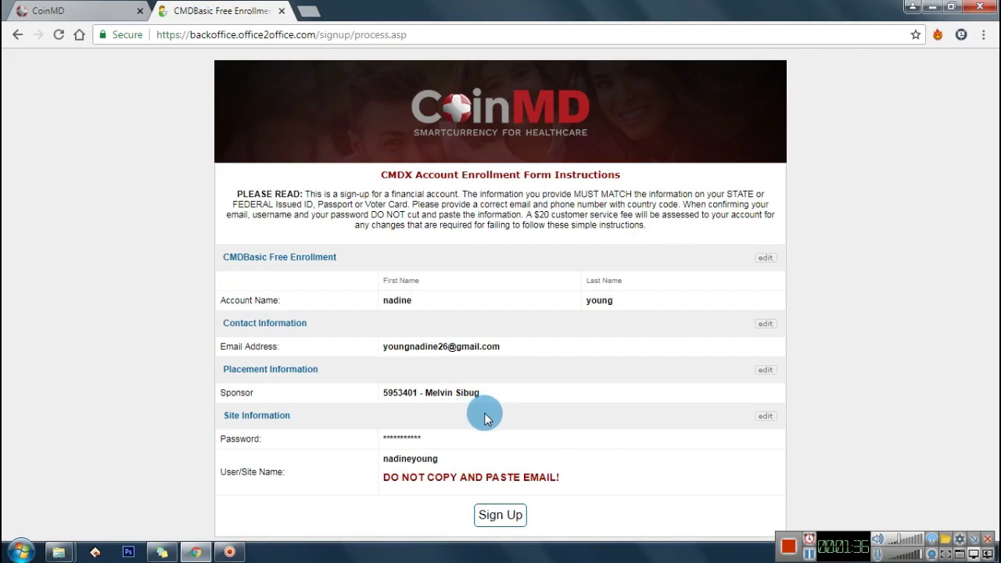
click(515, 516)
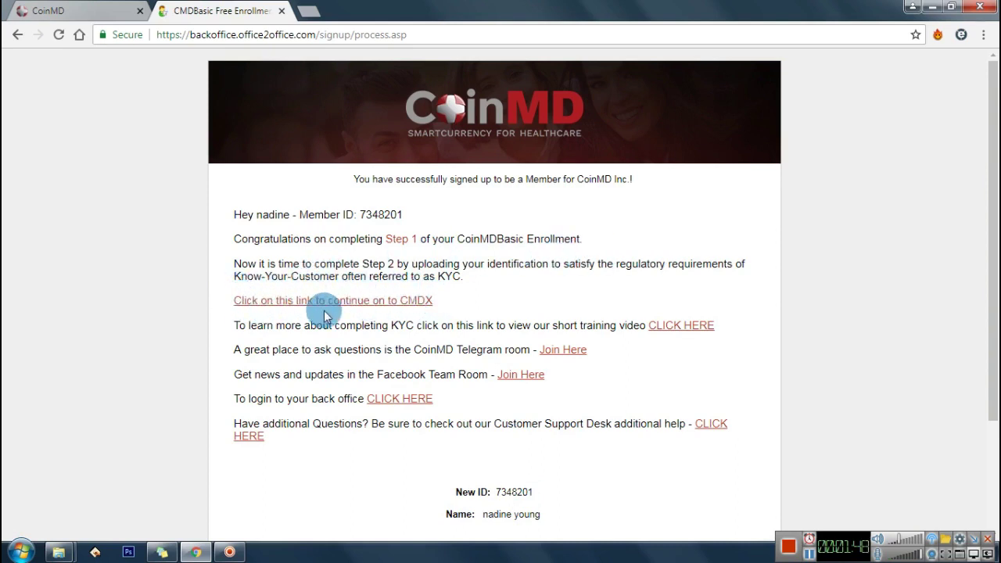
click(416, 307)
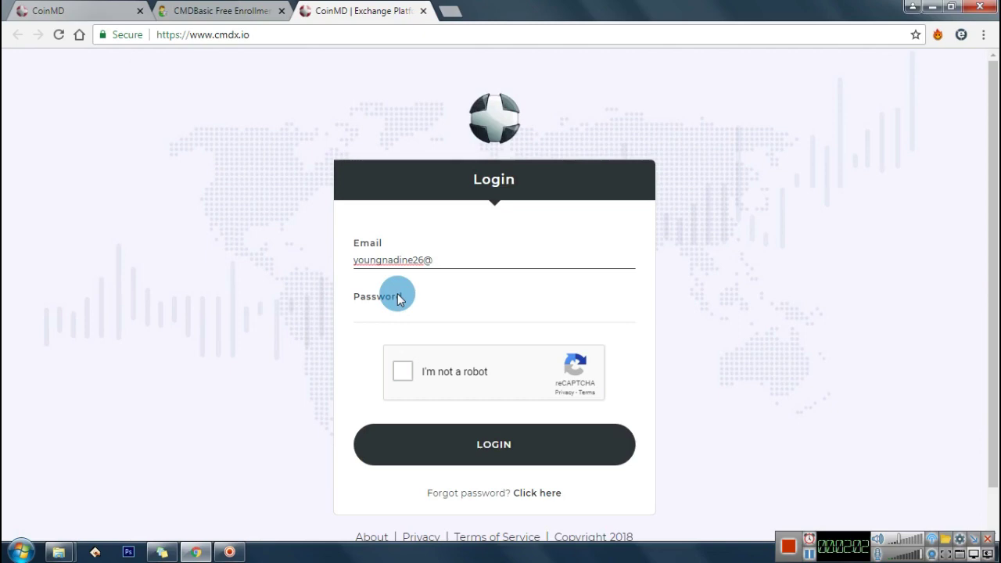
- Complete the e-mail, enter the account password, pass reCAPTCHA and log in to the dashboard
text(om)
click(399, 299)
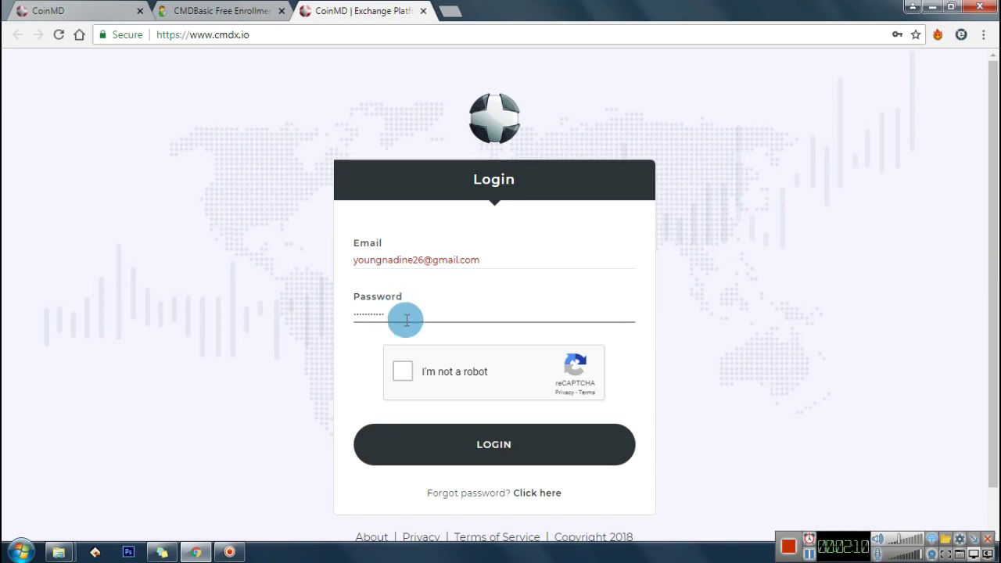
click(404, 372)
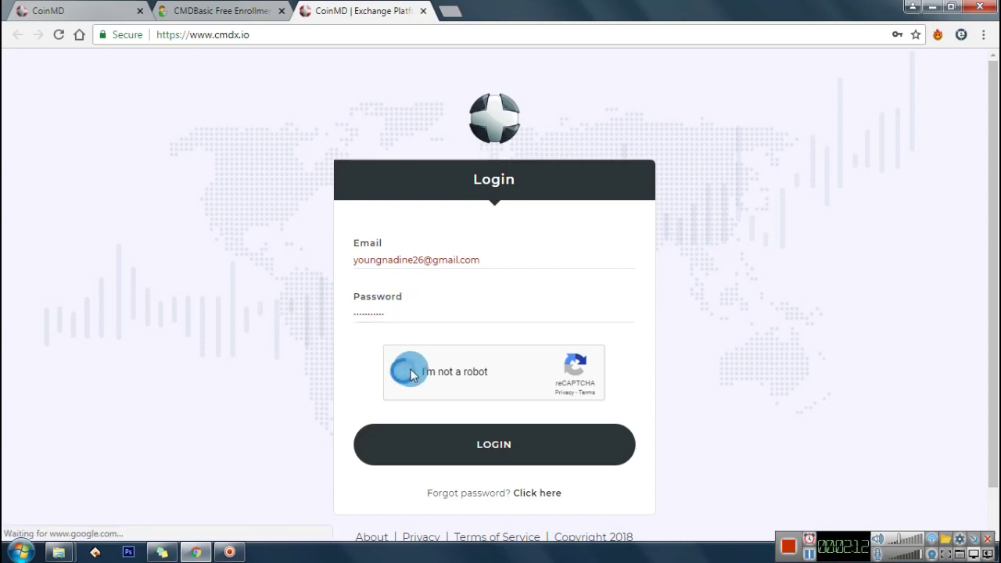
click(446, 438)
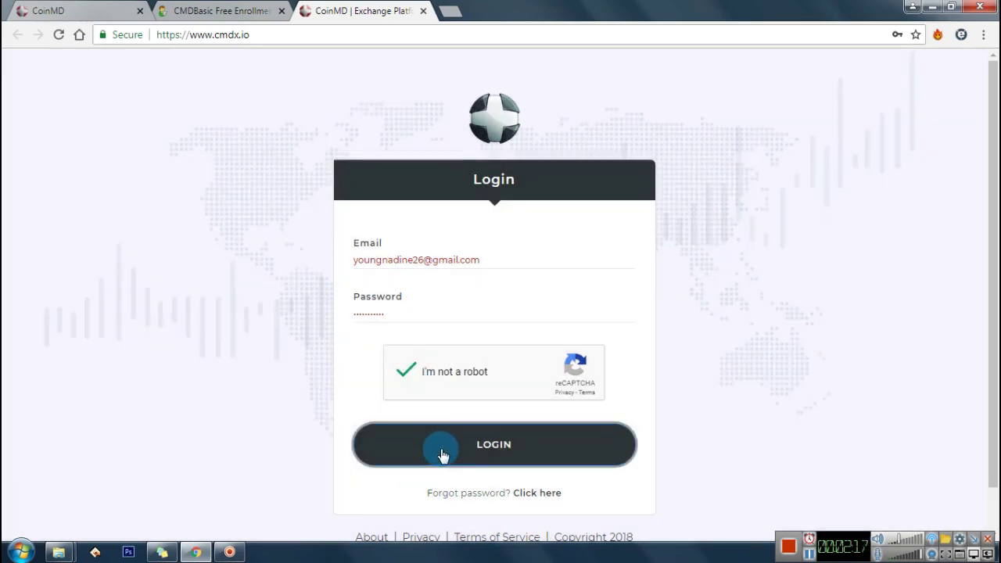
click(441, 455)
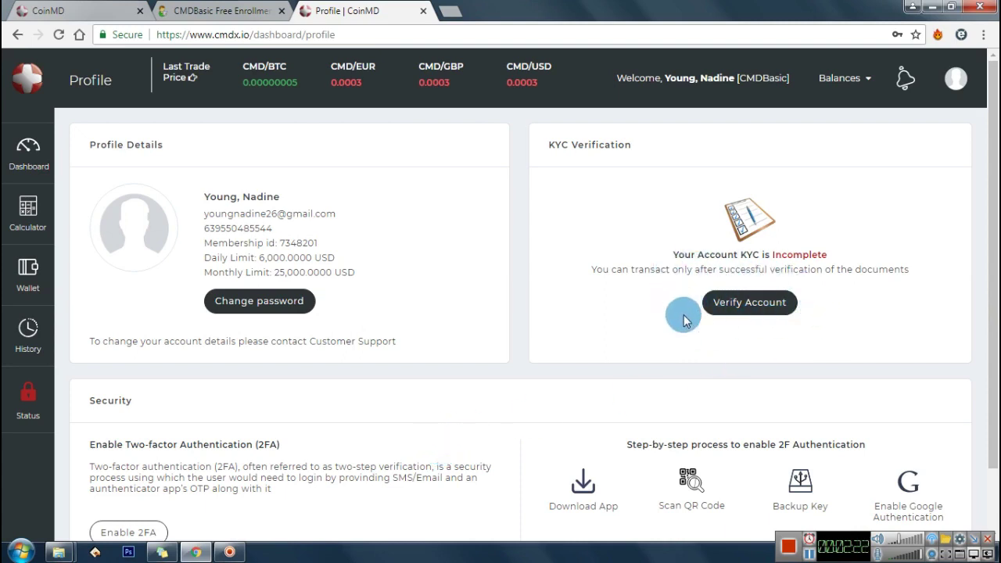
- Start Verify Account, accept the General Terms and personal-data consent, and proceed
click(749, 305)
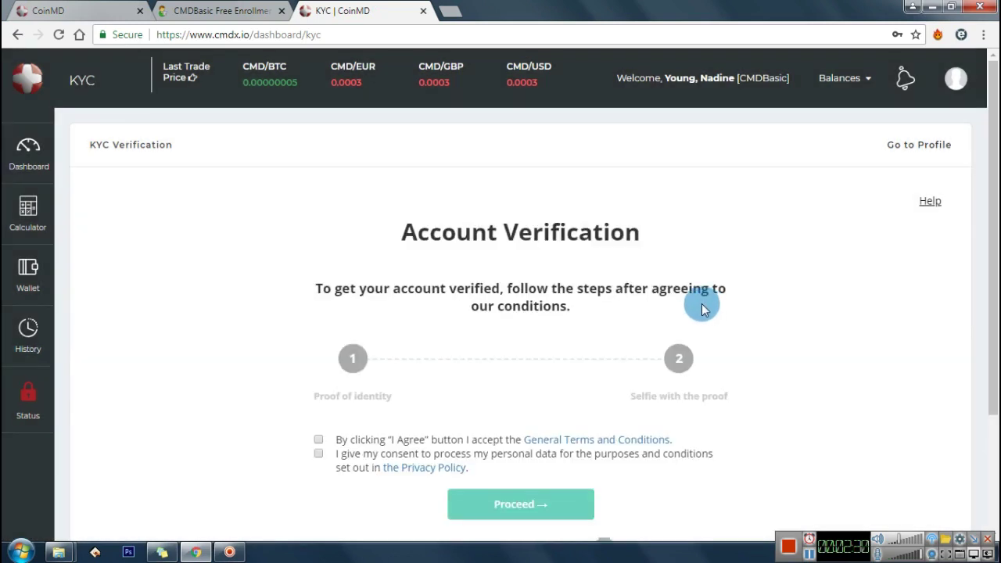
scroll(696, 307, down, 2)
click(319, 297)
click(318, 306)
click(488, 356)
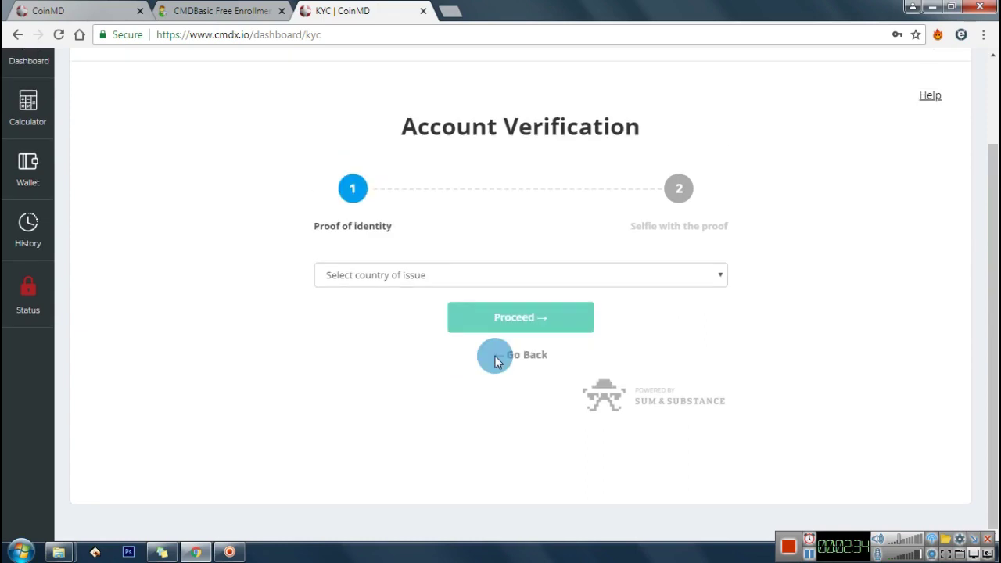
- Set Philippines as the ID's country of issue
click(508, 275)
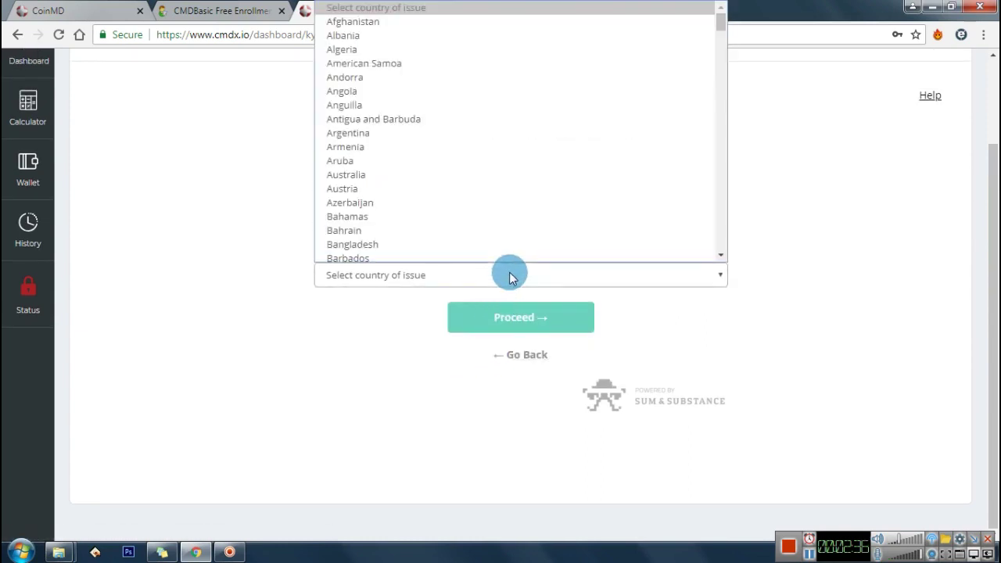
key(p)
key(Down)
key(Down)
key(Down)
key(Down)
key(Down)
key(Down)
key(Down)
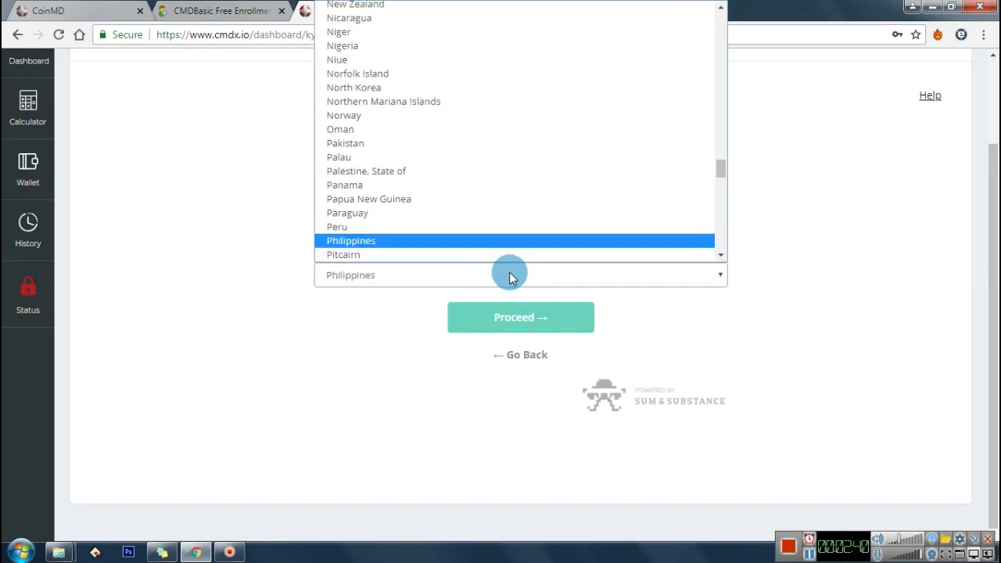
key(Return)
scroll(509, 269, down, 1)
scroll(422, 306, down, 2)
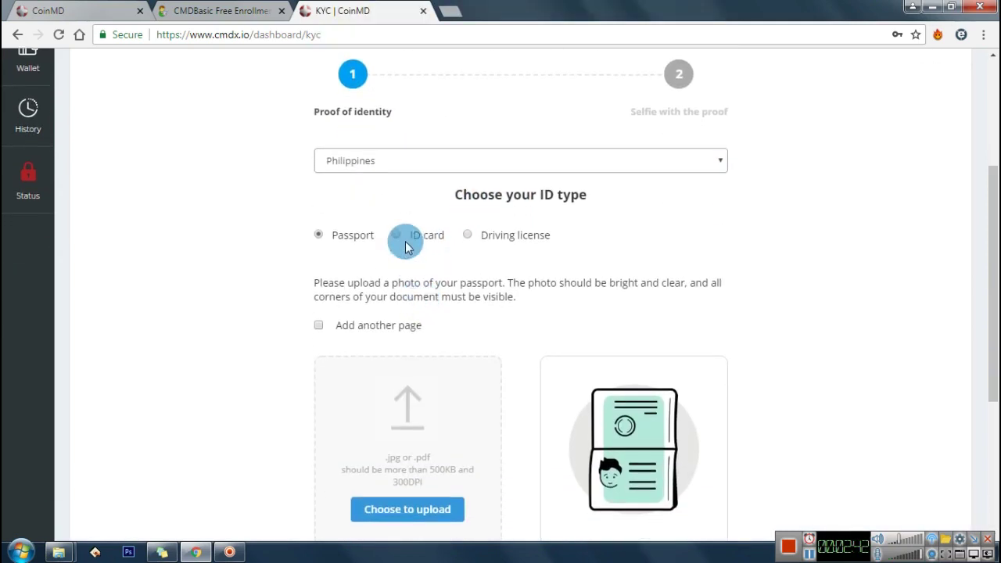
- Select ID card as the proof-of-identity document type
click(396, 231)
scroll(399, 254, down, 2)
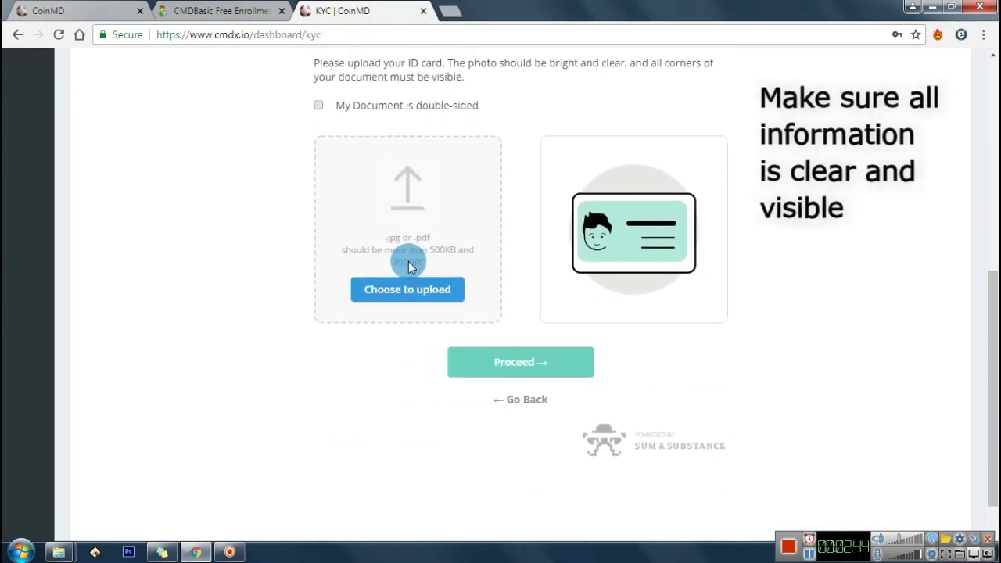
scroll(417, 284, up, 1)
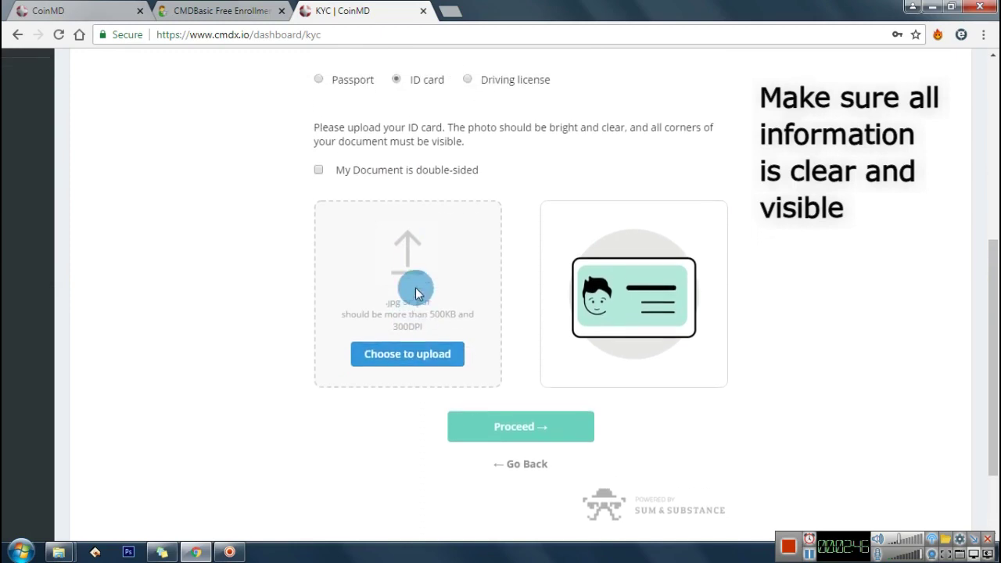
- Upload Front ID.jpg as the ID front photo and proceed to the selfie step
click(423, 362)
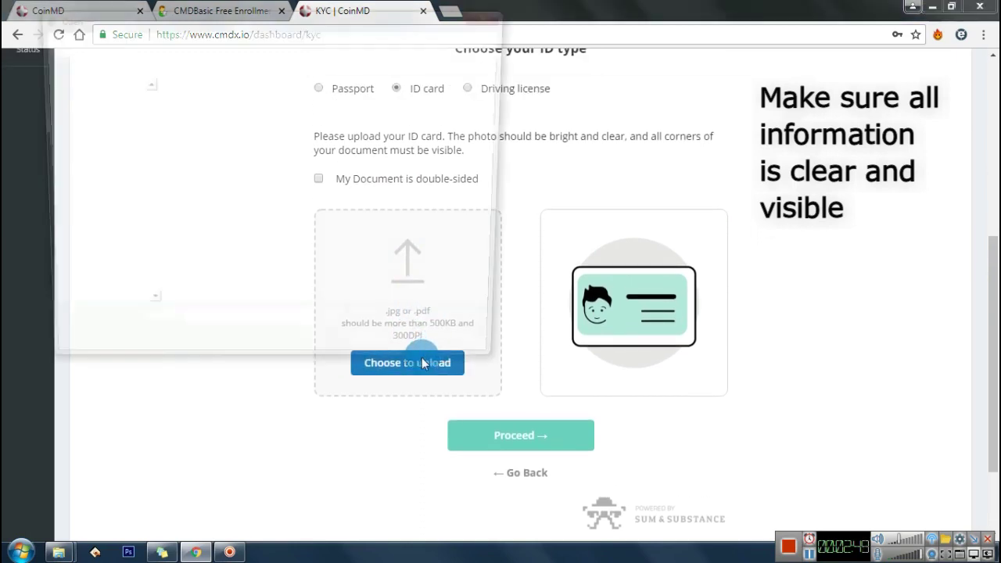
click(208, 239)
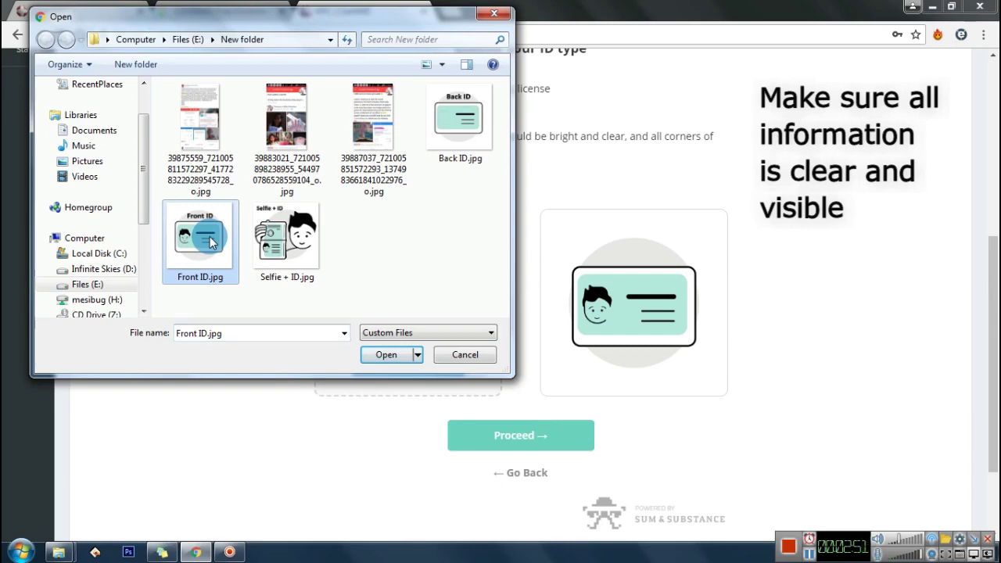
click(389, 355)
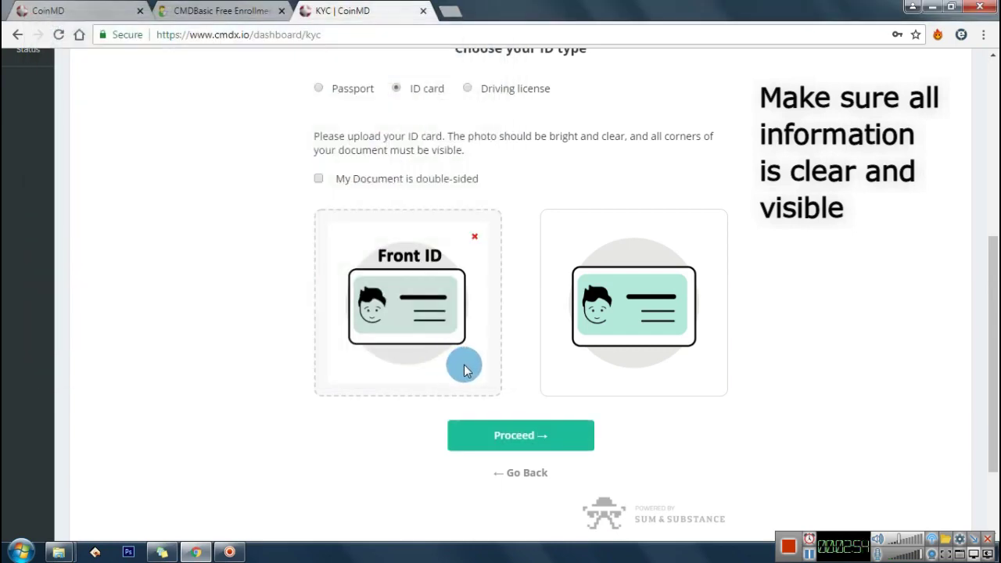
click(534, 434)
click(430, 261)
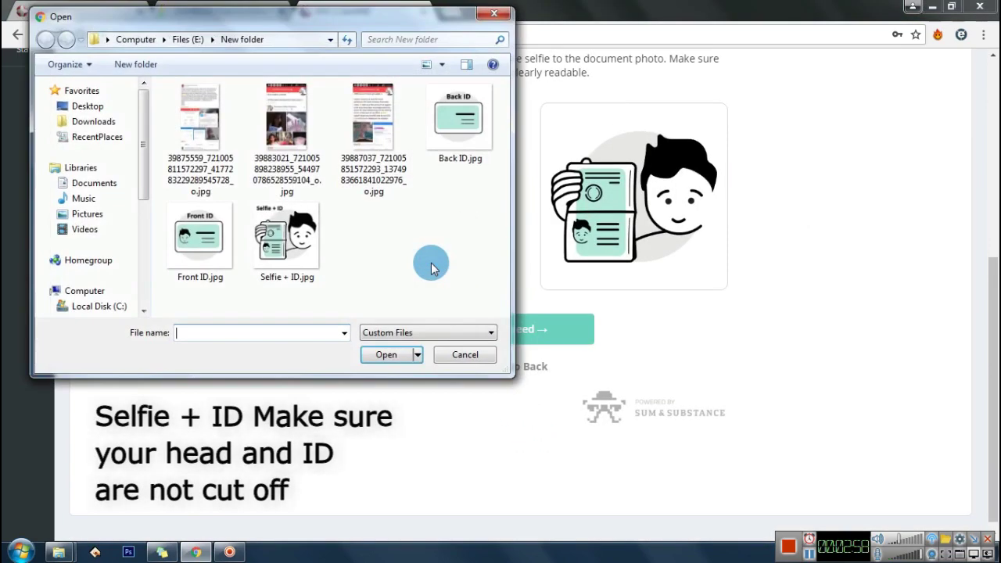
click(463, 354)
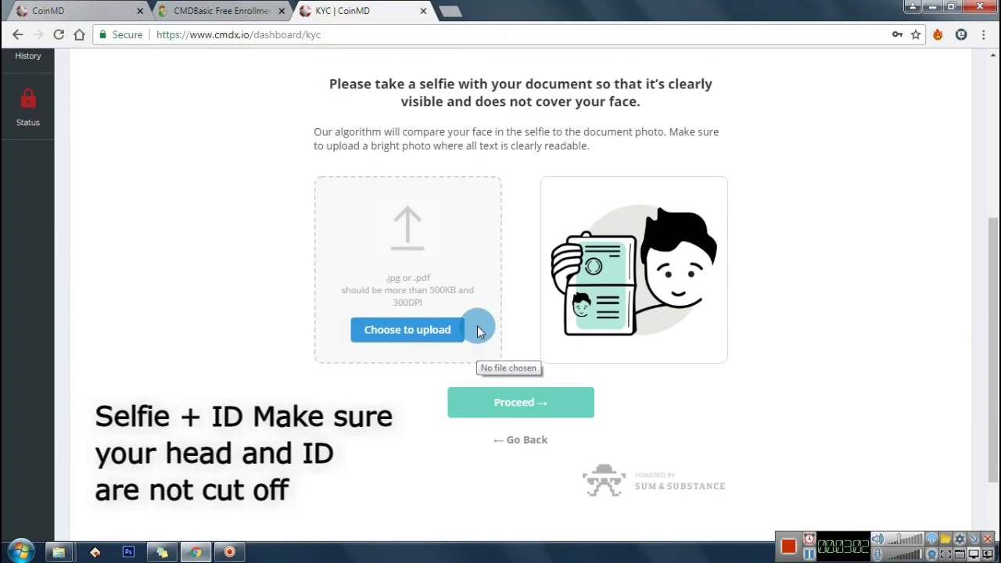
- Upload Selfie + ID.jpg as the selfie photo and submit the documents for review
click(443, 338)
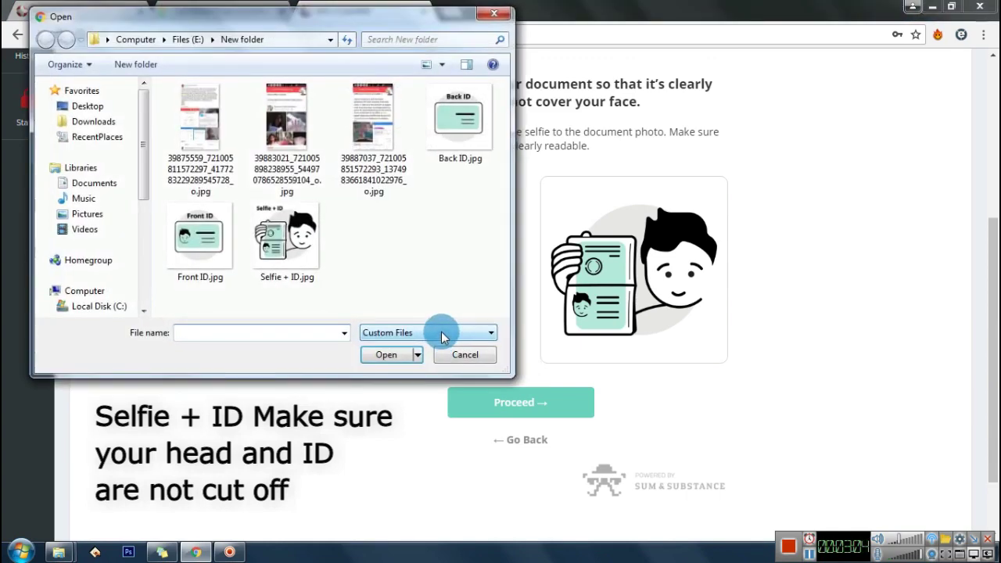
click(294, 263)
click(391, 355)
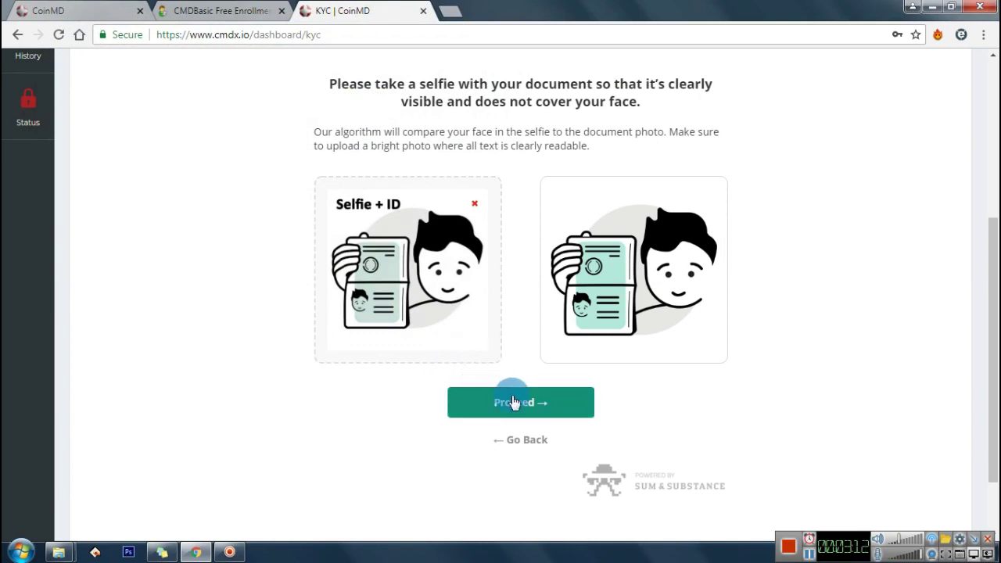
click(514, 402)
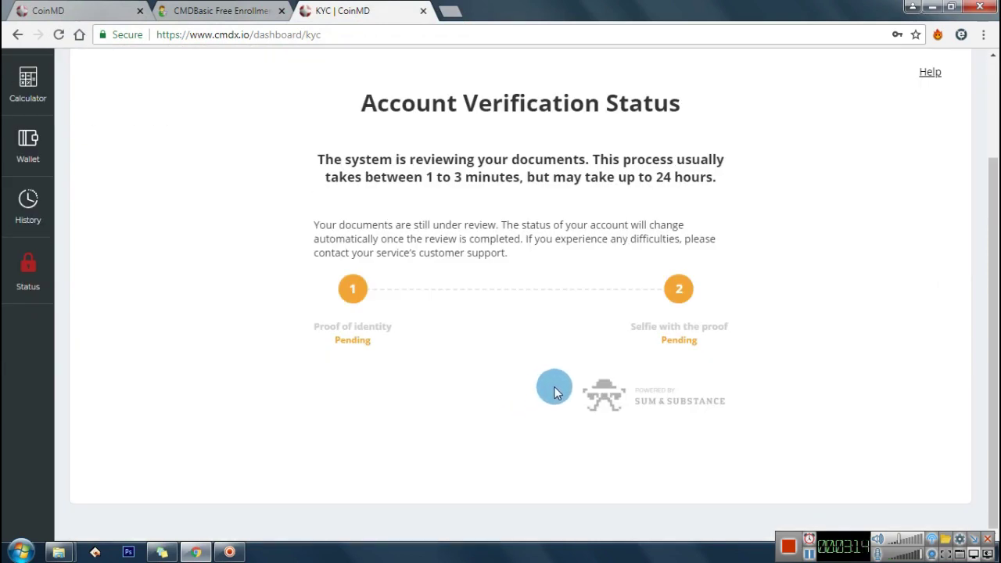